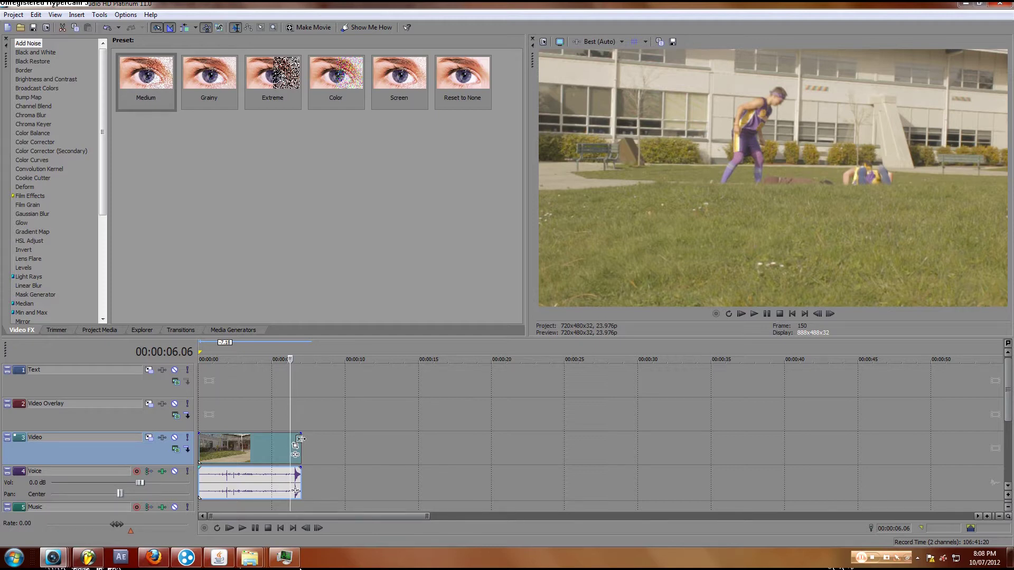
Step: Lengthen the clip past its original end and preview it from about 3.9 seconds
{"action": "left_click_drag", "start_coordinate": [300, 439], "coordinate": [372, 442]}
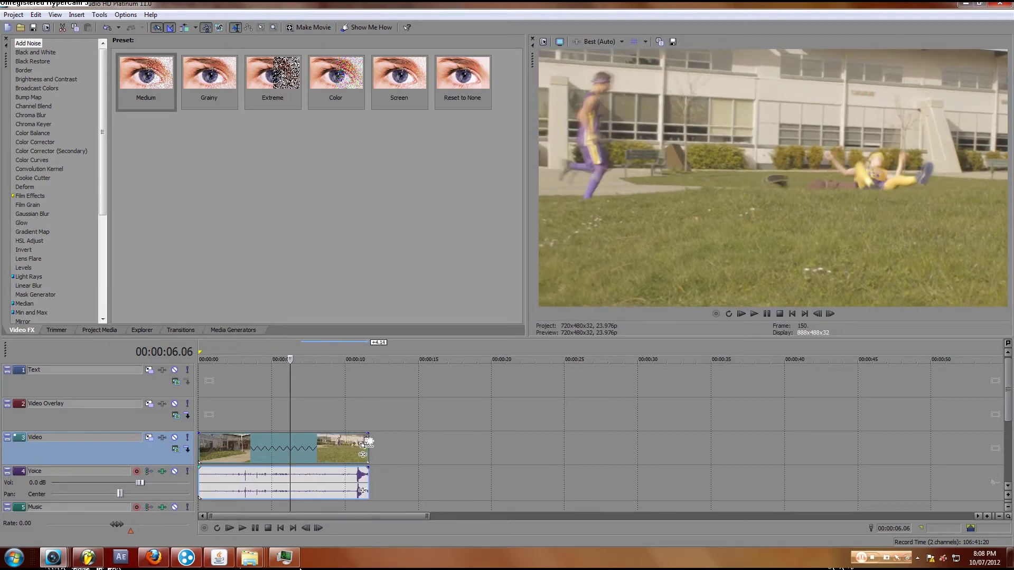
{"action": "left_click", "coordinate": [256, 354]}
{"action": "key", "text": "space"}
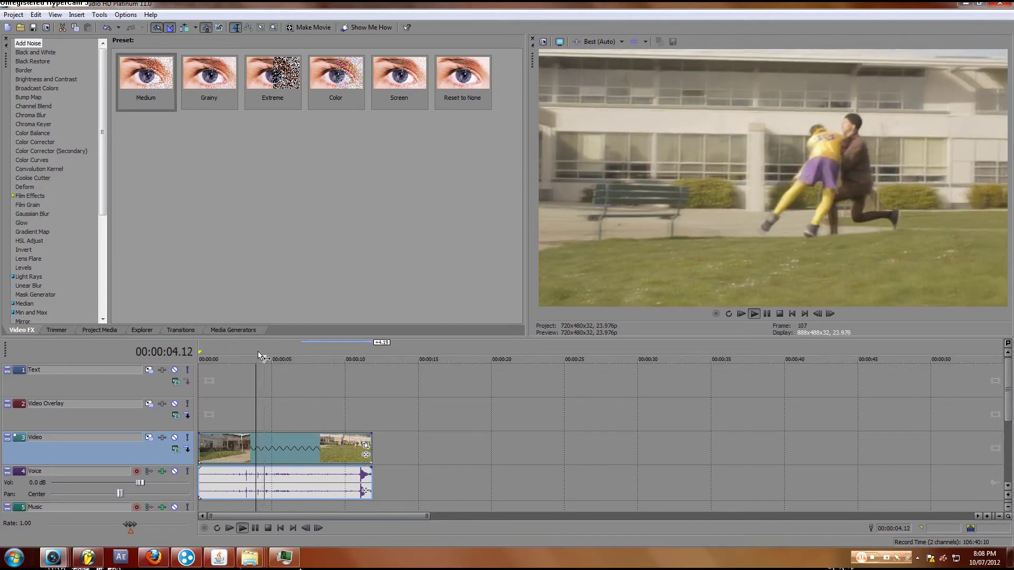
{"action": "key", "text": "Return"}
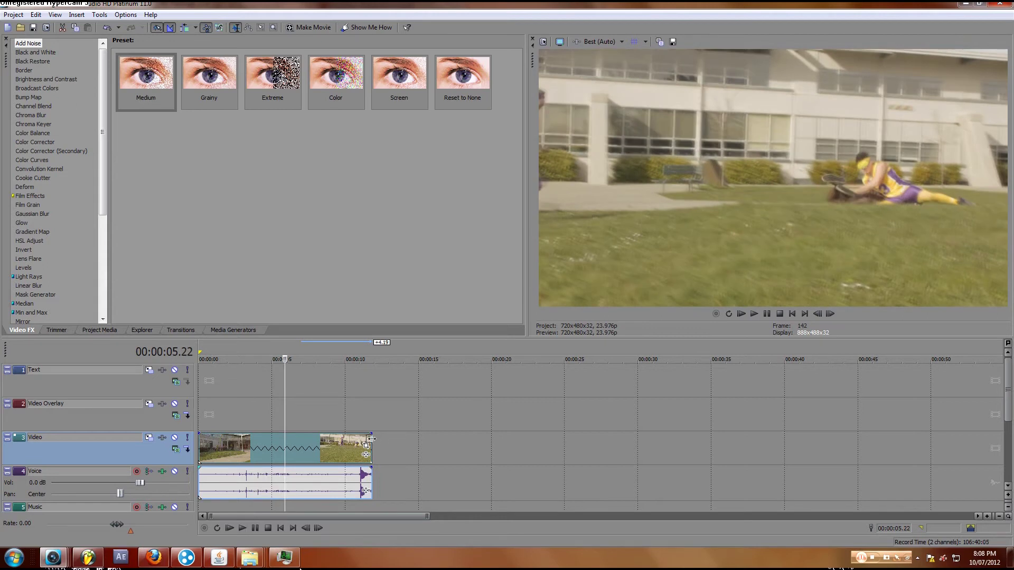
Step: Extend the video and voice clips about three seconds, preview, then shorten them by about three seconds
{"action": "left_click_drag", "start_coordinate": [370, 440], "coordinate": [421, 440]}
{"action": "left_click", "coordinate": [260, 349]}
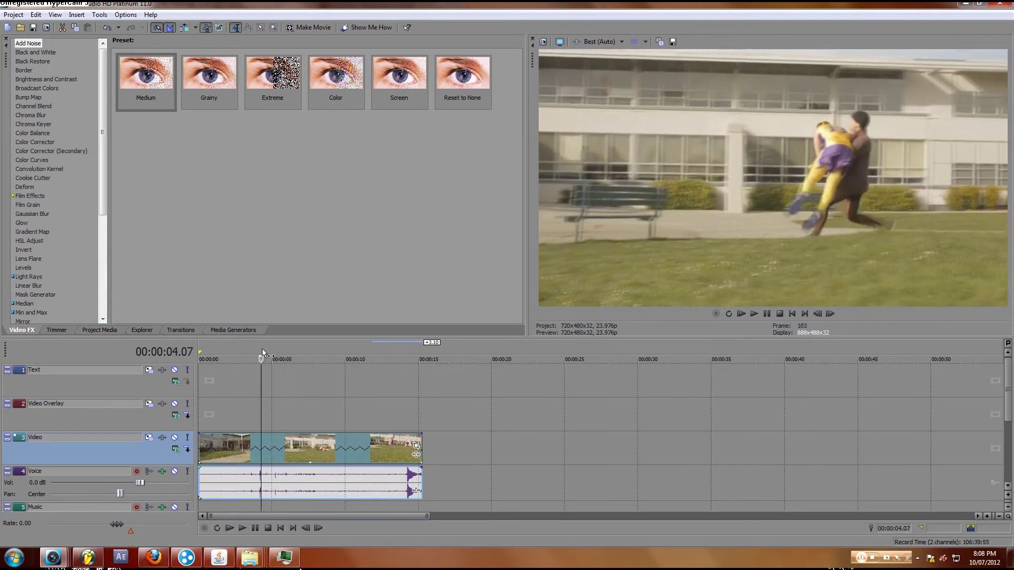
{"action": "key", "text": "space"}
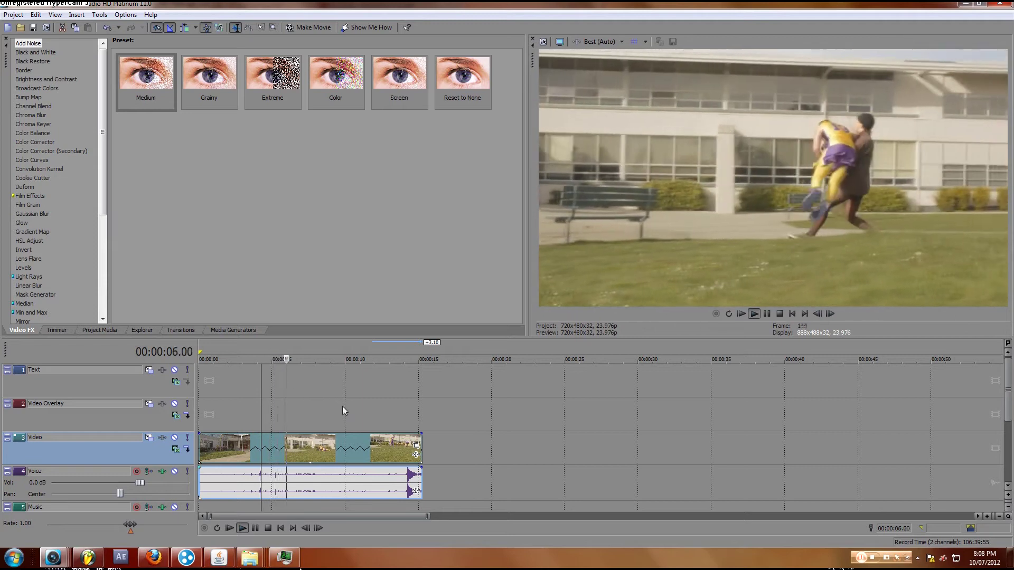
{"action": "key", "text": "space"}
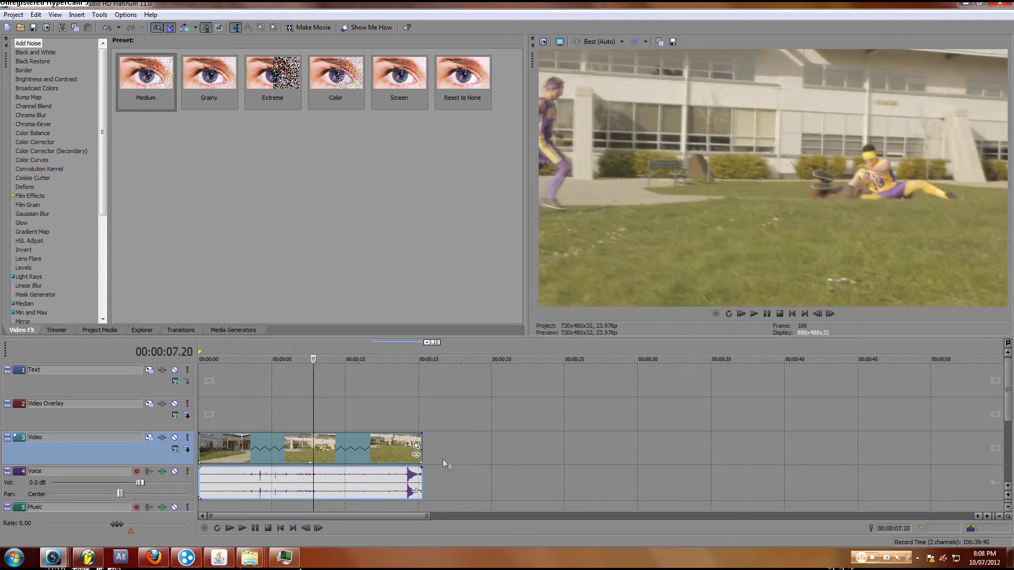
{"action": "left_click", "coordinate": [242, 441]}
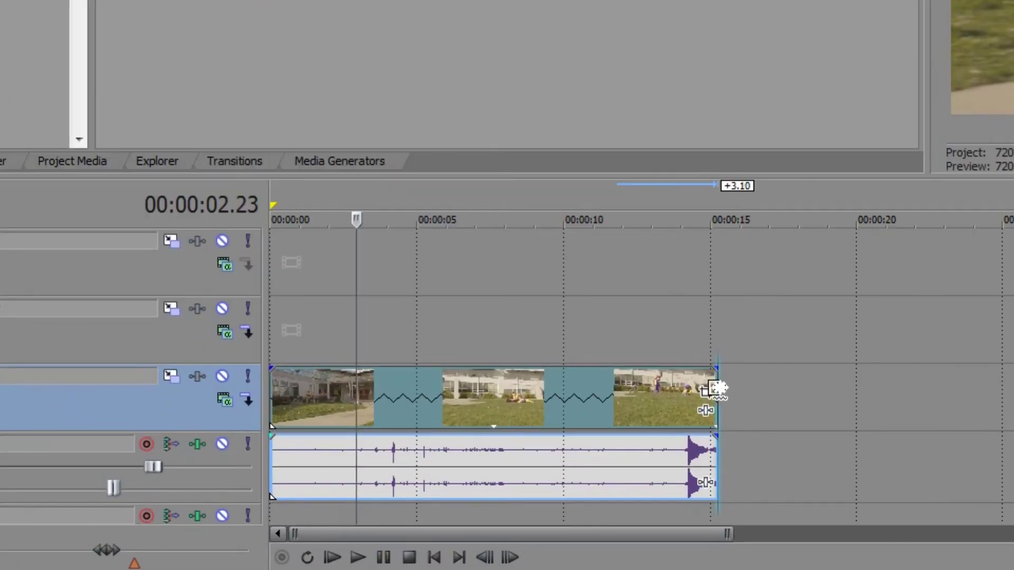
{"action": "left_click_drag", "start_coordinate": [715, 388], "coordinate": [473, 391]}
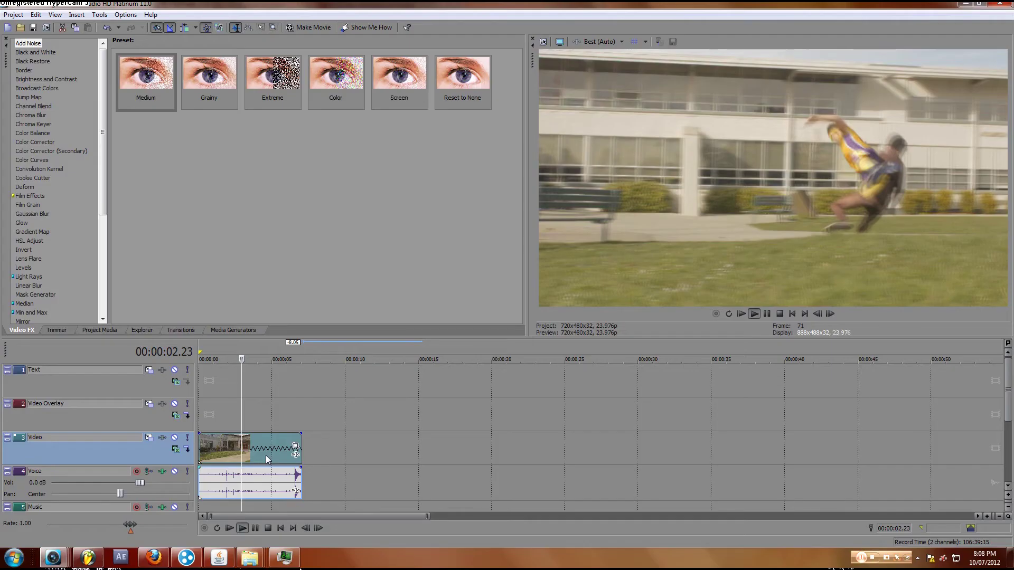
Step: Trim the clip end back, replay from the start, and re-extend it to end near 6.5 seconds
{"action": "key", "text": "Return"}
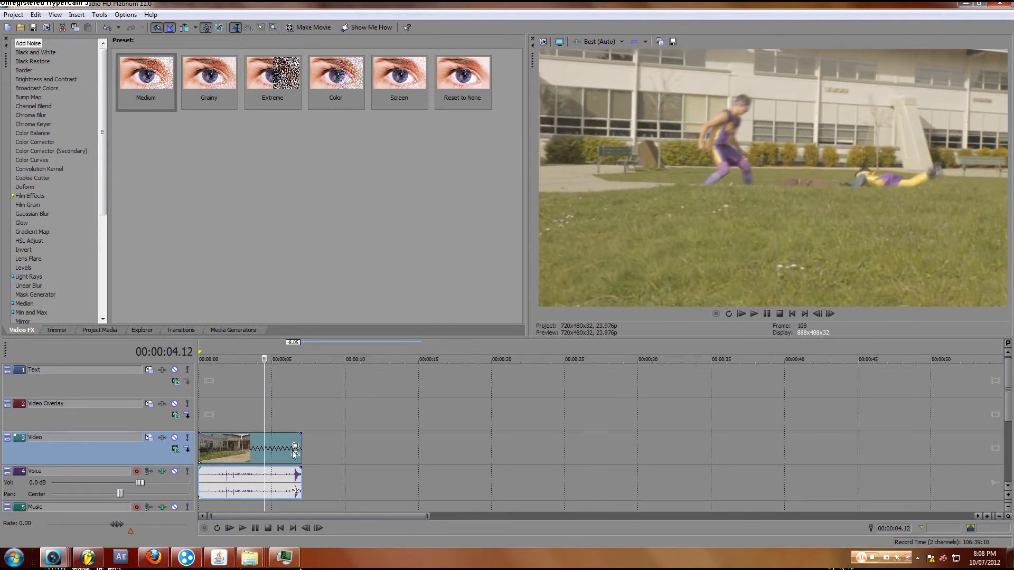
{"action": "left_click_drag", "start_coordinate": [301, 443], "coordinate": [388, 443]}
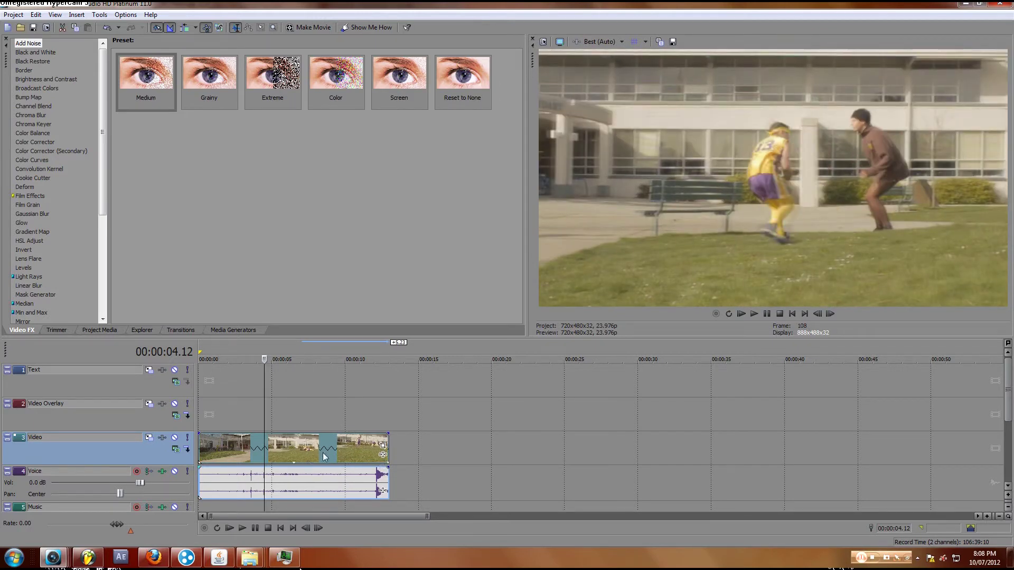
{"action": "left_click_drag", "start_coordinate": [388, 438], "coordinate": [221, 449]}
{"action": "key", "text": "Home"}
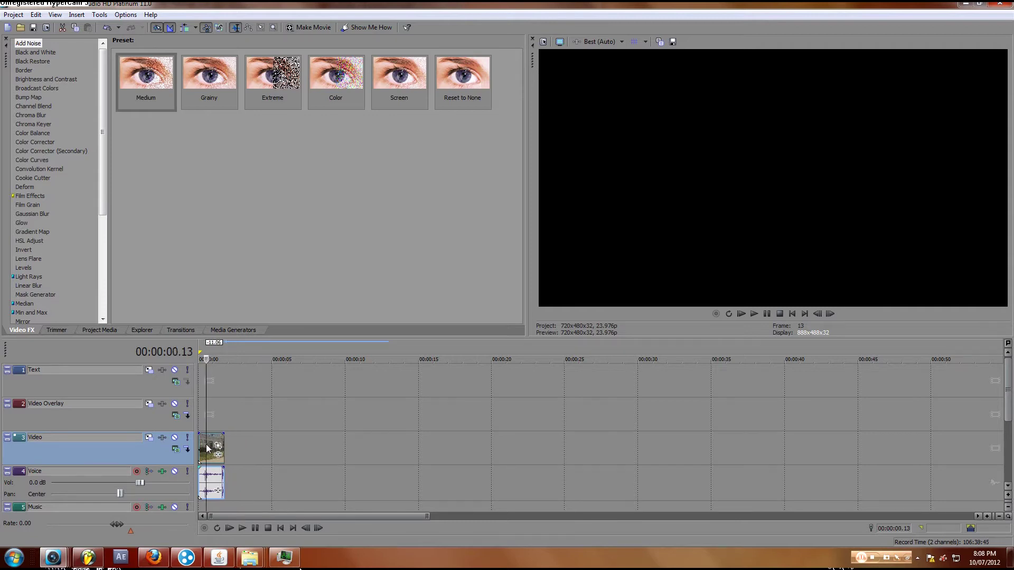
{"action": "key", "text": "space"}
{"action": "key", "text": "Return"}
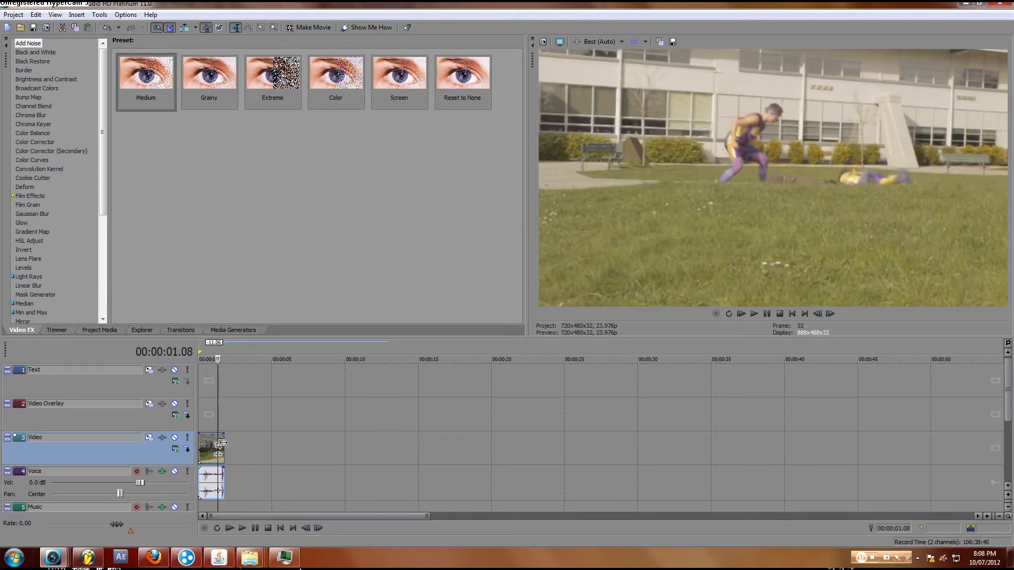
{"action": "left_click_drag", "start_coordinate": [220, 443], "coordinate": [320, 453]}
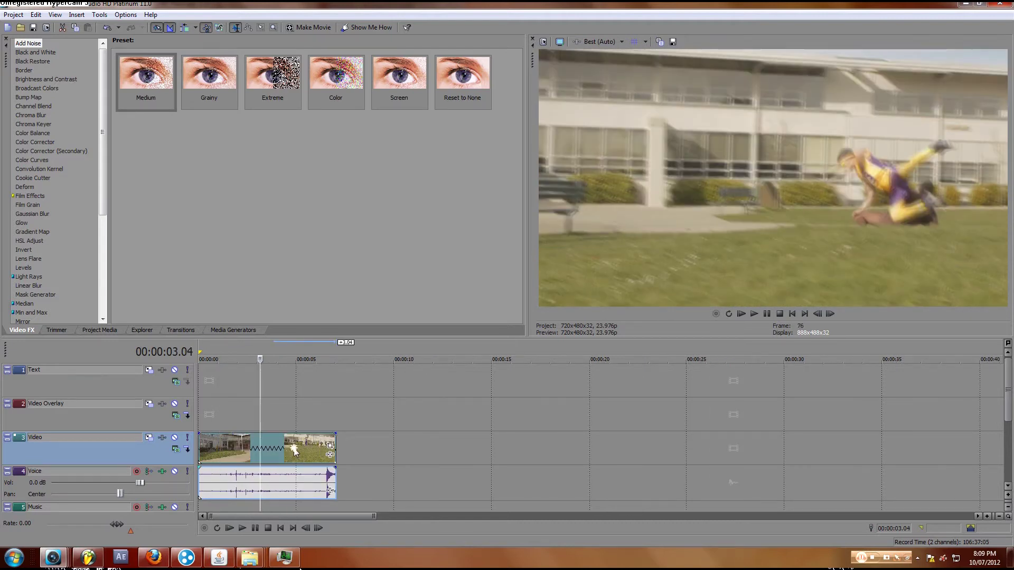
{"action": "left_click", "coordinate": [295, 449]}
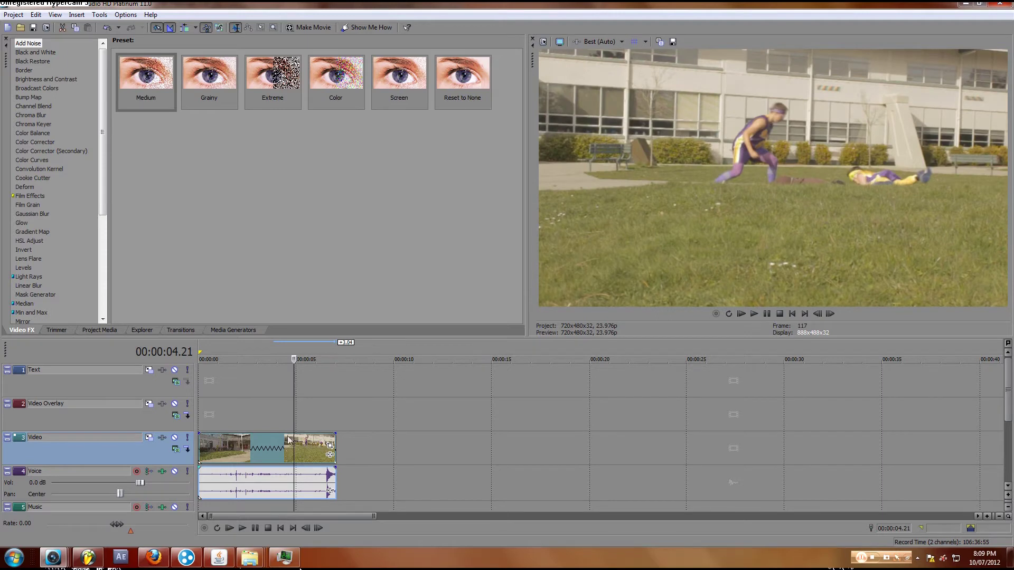
{"action": "mouse_move", "coordinate": [335, 440]}
{"action": "left_mouse_down"}
{"action": "mouse_move", "coordinate": [320, 440]}
{"action": "mouse_move", "coordinate": [380, 440]}
{"action": "mouse_move", "coordinate": [335, 441]}
{"action": "left_mouse_up"}
{"action": "left_click_drag", "start_coordinate": [336, 444], "coordinate": [359, 441]}
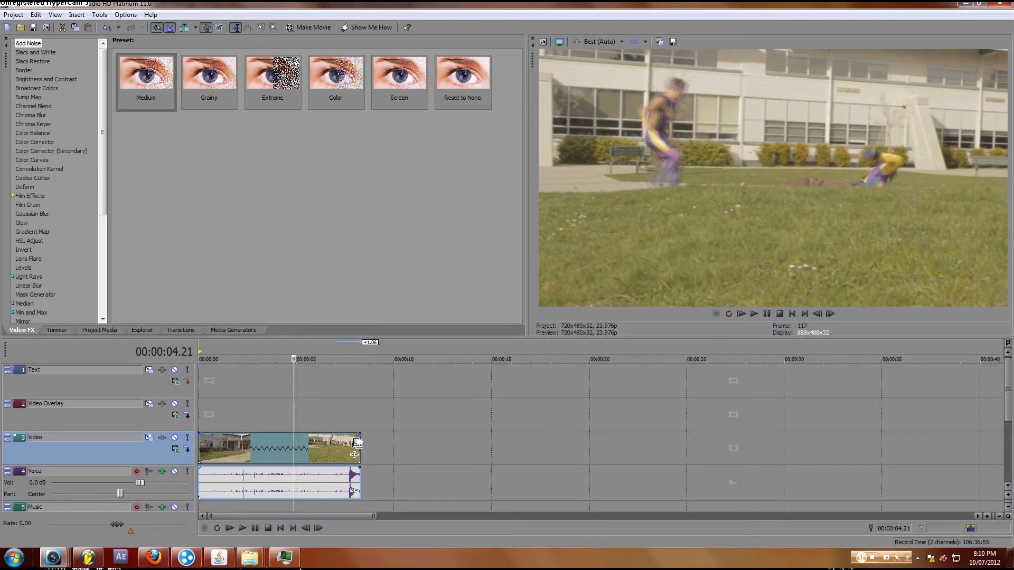
{"action": "left_click_drag", "start_coordinate": [360, 444], "coordinate": [333, 440]}
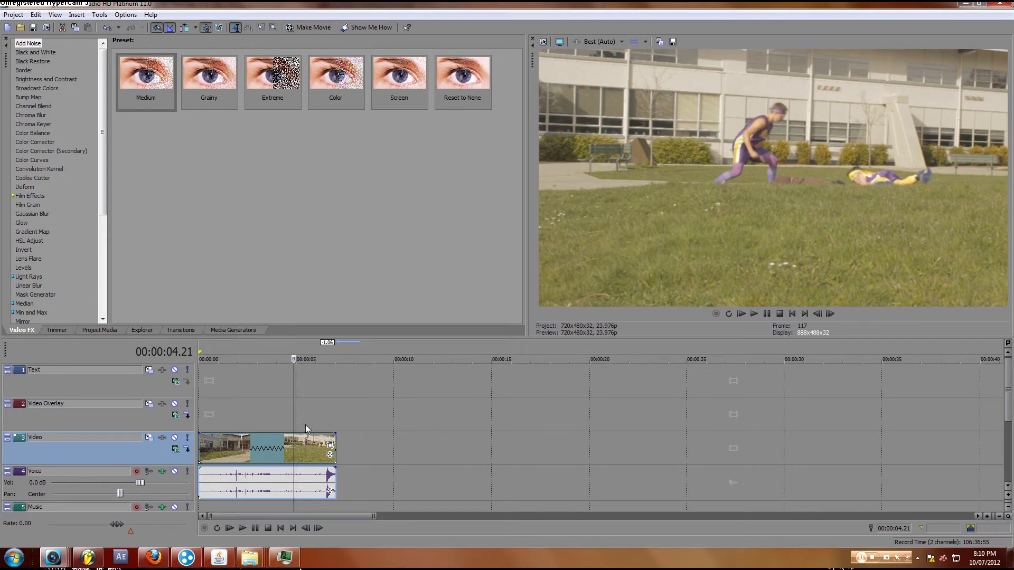
{"action": "left_click", "coordinate": [306, 428]}
{"action": "key", "text": "space"}
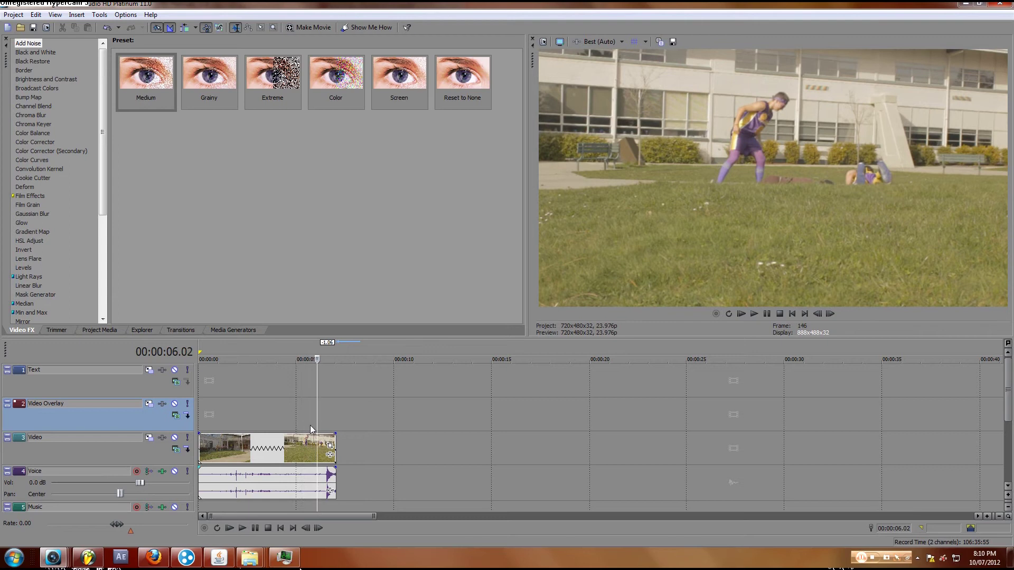
Step: Change the video clip's Playback rate from 0.999 to .4 in its event Properties
{"action": "right_click", "coordinate": [319, 445]}
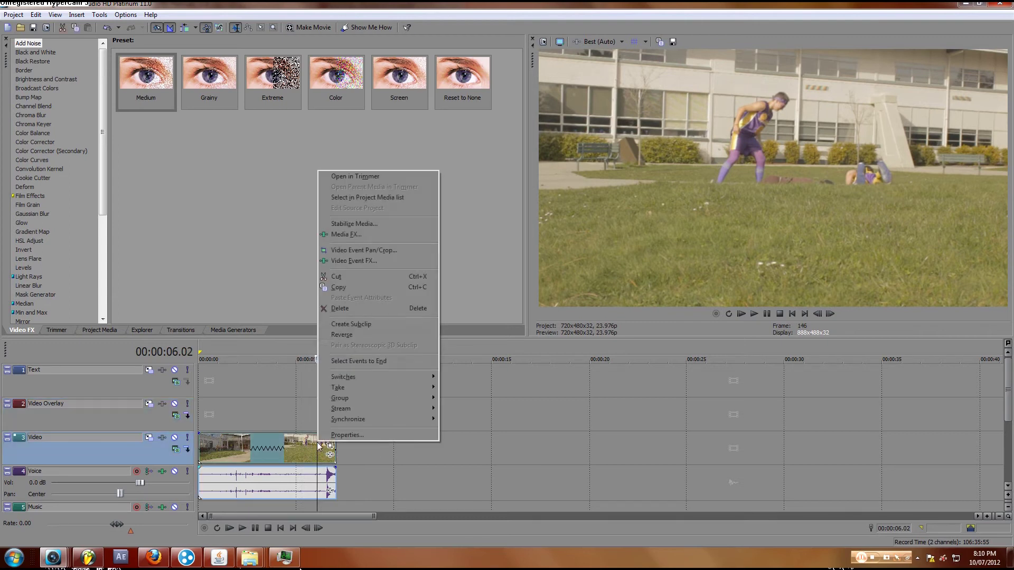
{"action": "left_click", "coordinate": [338, 434]}
{"action": "key", "text": "Escape"}
{"action": "right_click", "coordinate": [307, 443]}
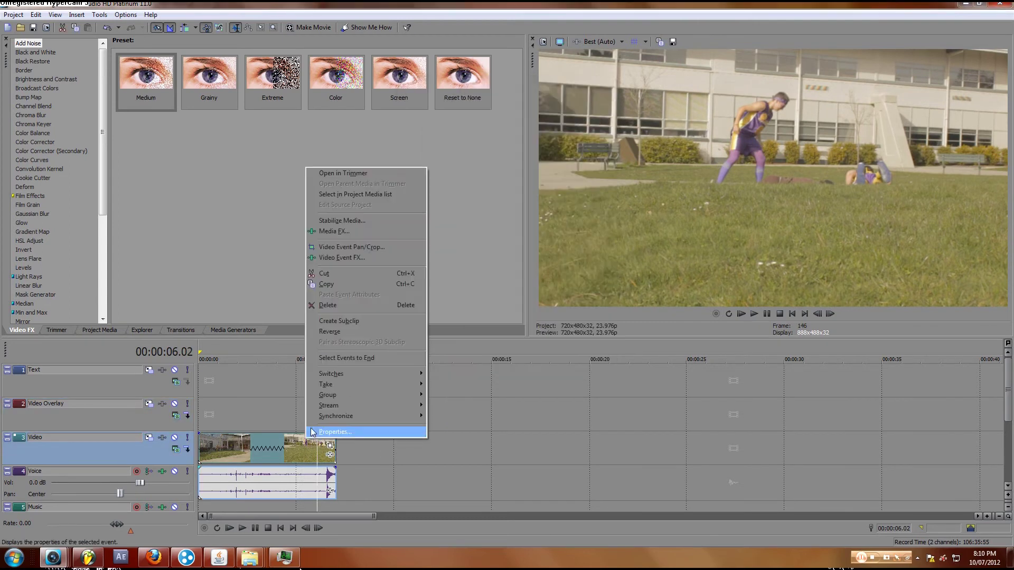
{"action": "left_click", "coordinate": [311, 432]}
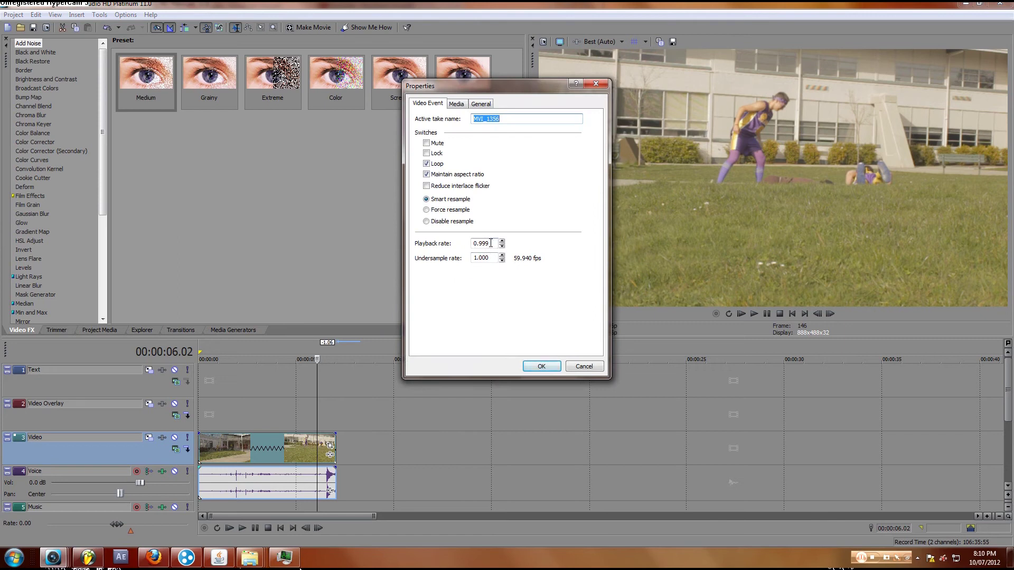
{"action": "double_click", "coordinate": [490, 243]}
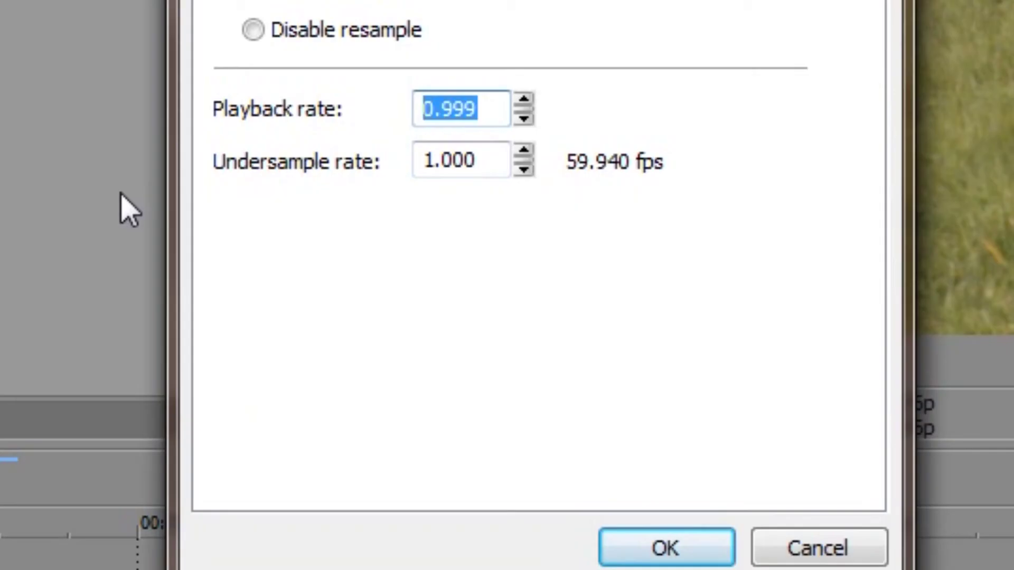
{"action": "key", "text": "BackSpace"}
{"action": "type", "text": ".4"}
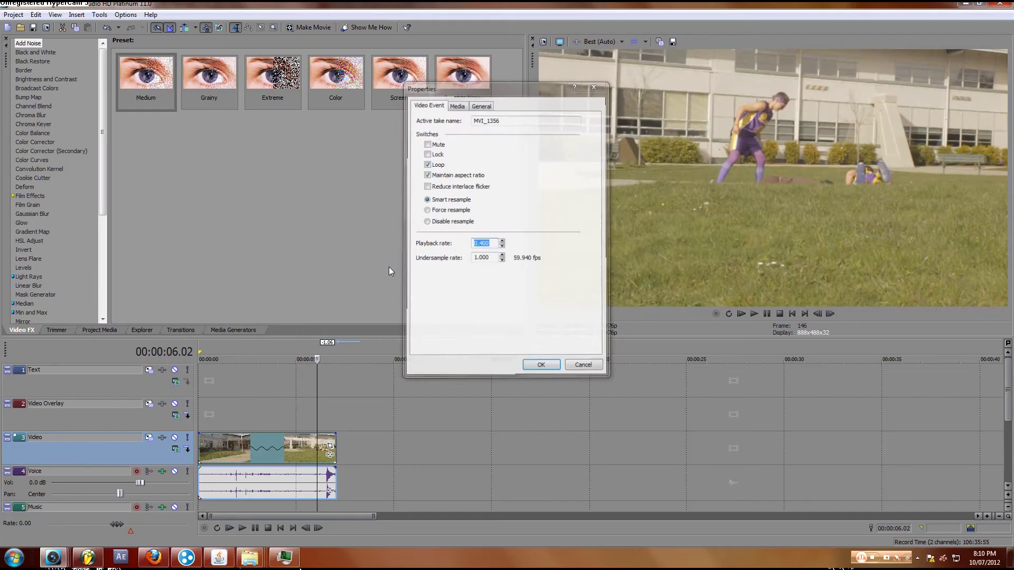
{"action": "key", "text": "Return"}
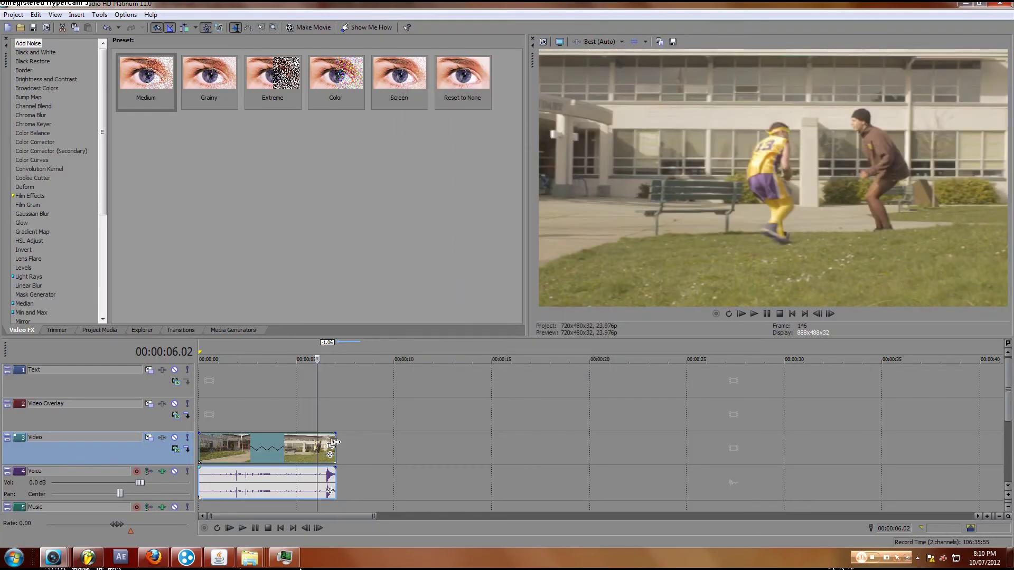
Step: Extend the slowed video clip to its full length near 17 seconds, then preview around 9–14 seconds
{"action": "left_click_drag", "start_coordinate": [334, 442], "coordinate": [370, 447]}
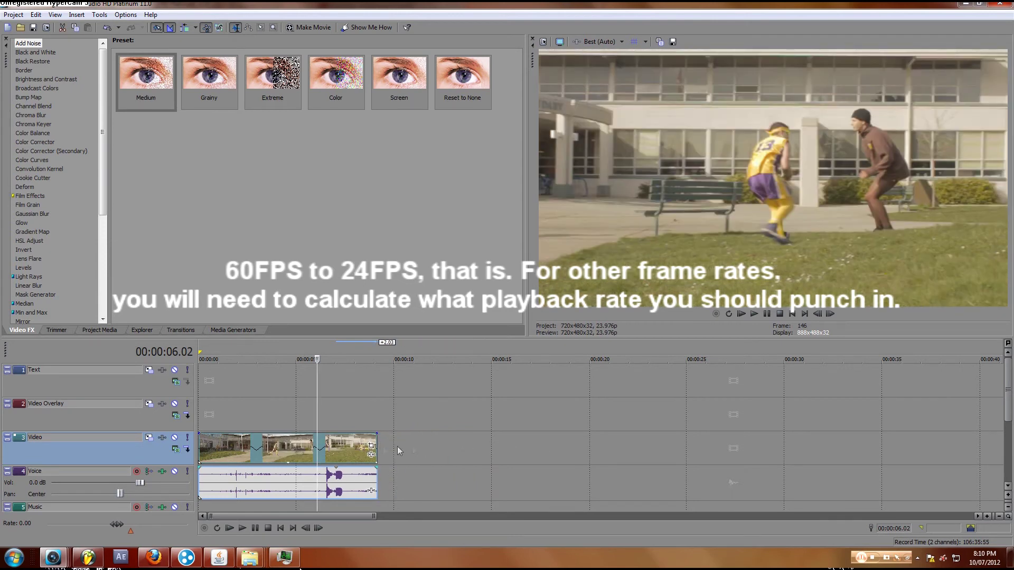
{"action": "left_click_drag", "start_coordinate": [379, 442], "coordinate": [541, 441]}
{"action": "key", "text": "space"}
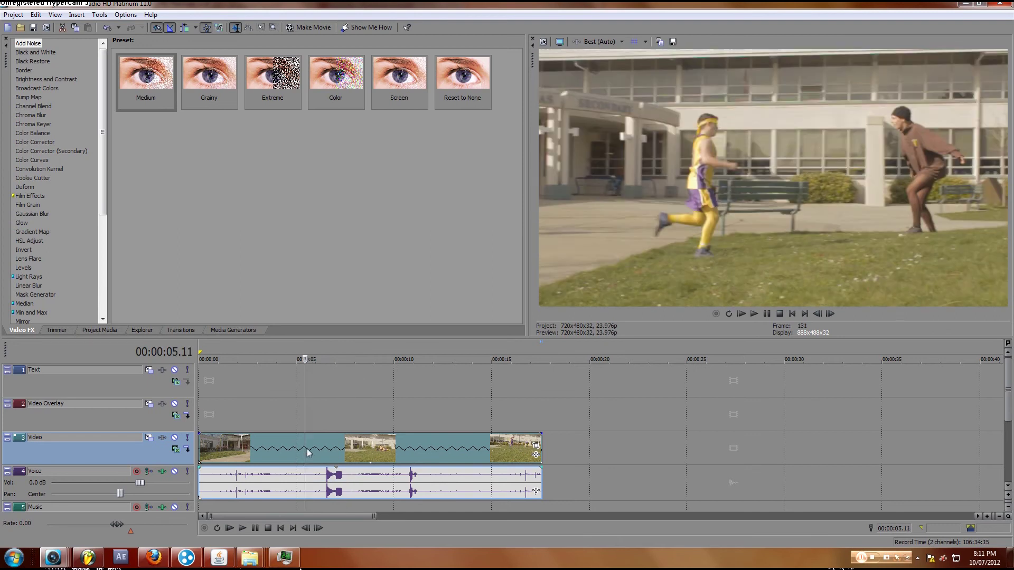
{"action": "left_click", "coordinate": [423, 450]}
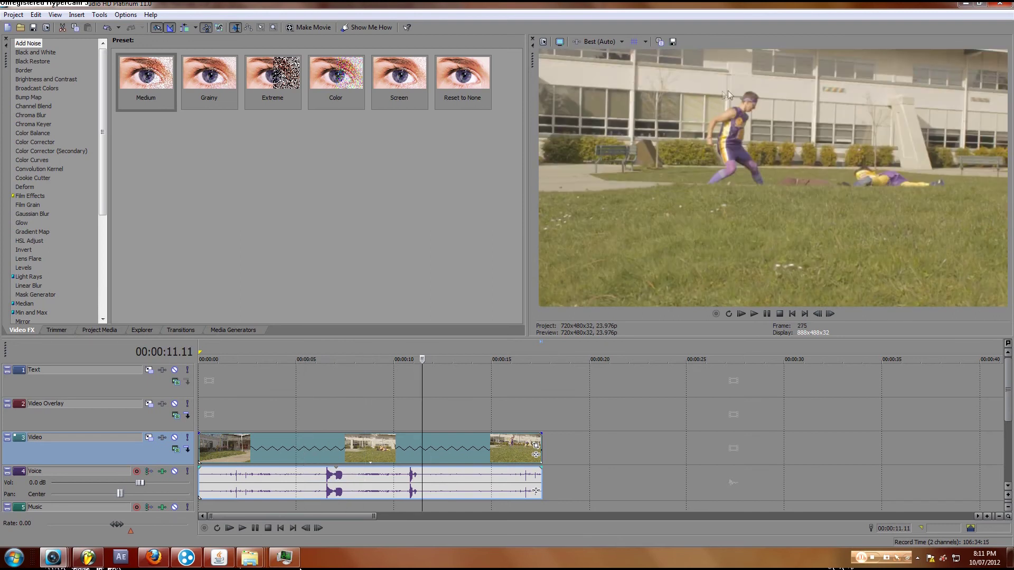
{"action": "left_click", "coordinate": [490, 452]}
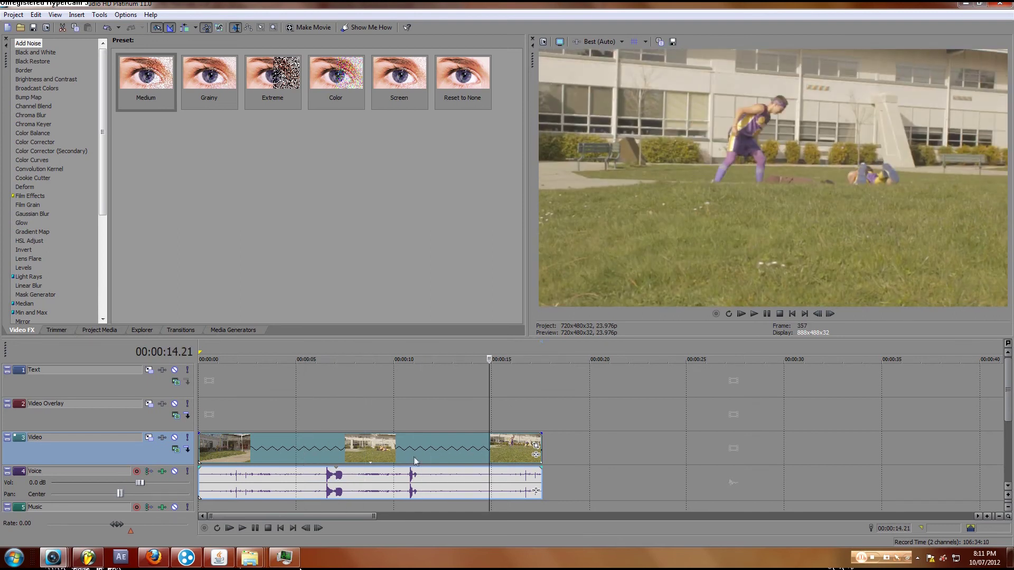
{"action": "left_click", "coordinate": [388, 452]}
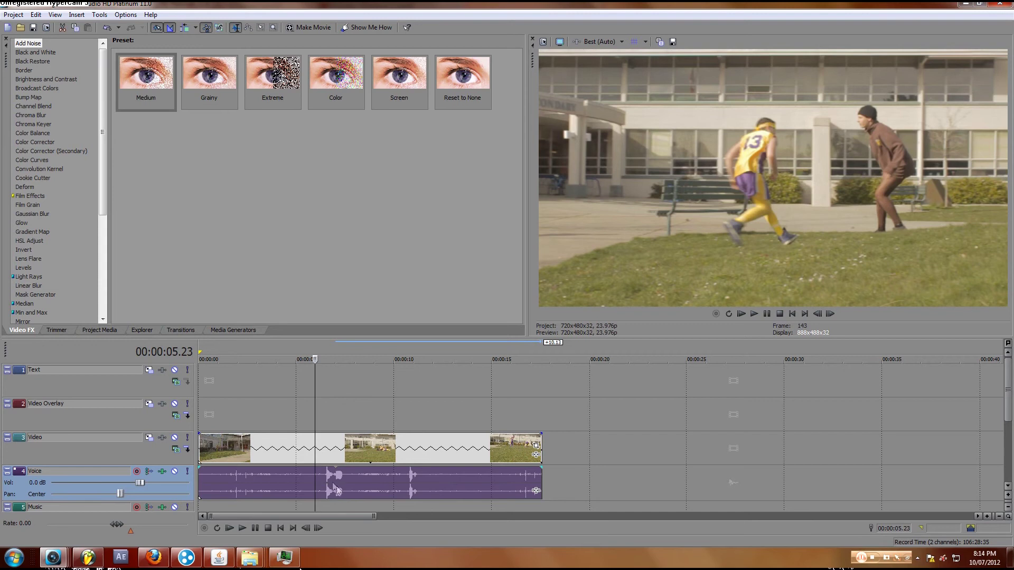
Step: Set the voice audio event's time-stretch method to Classic, with Loop off and Normalize on
{"action": "left_click", "coordinate": [336, 483]}
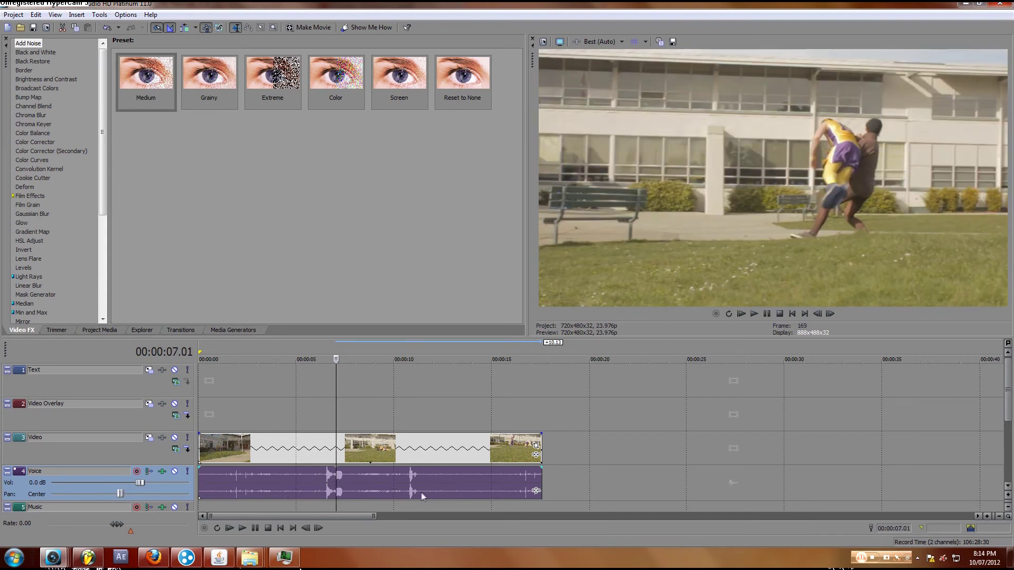
{"action": "right_click", "coordinate": [363, 489]}
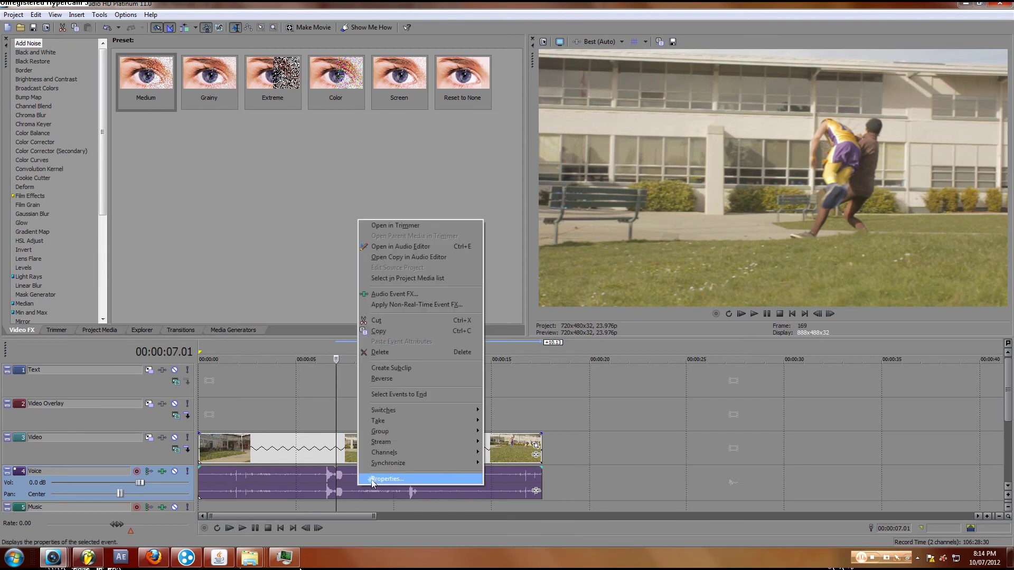
{"action": "left_click", "coordinate": [372, 480]}
{"action": "left_click", "coordinate": [489, 213]}
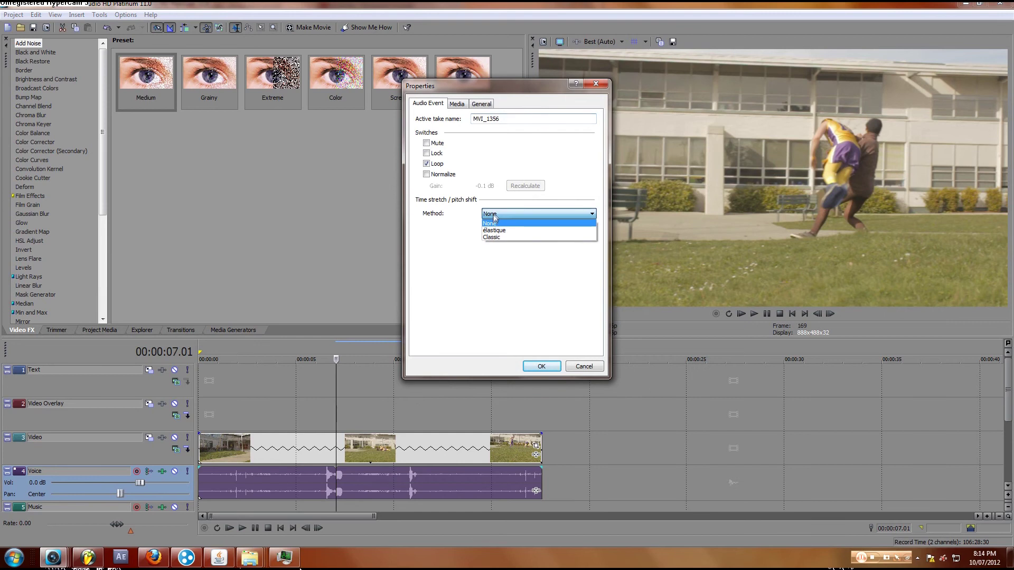
{"action": "left_click", "coordinate": [495, 238]}
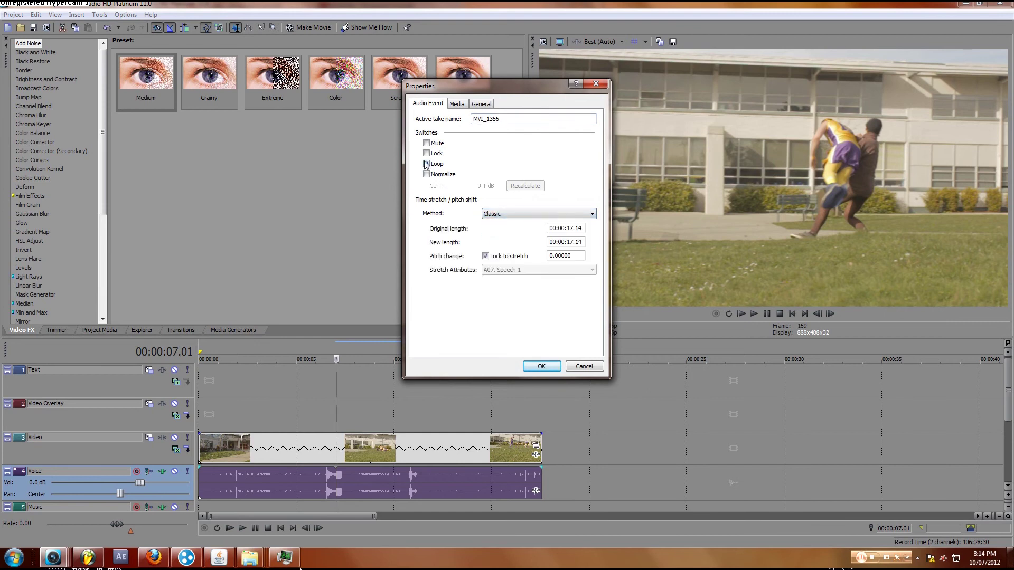
{"action": "left_click", "coordinate": [427, 175]}
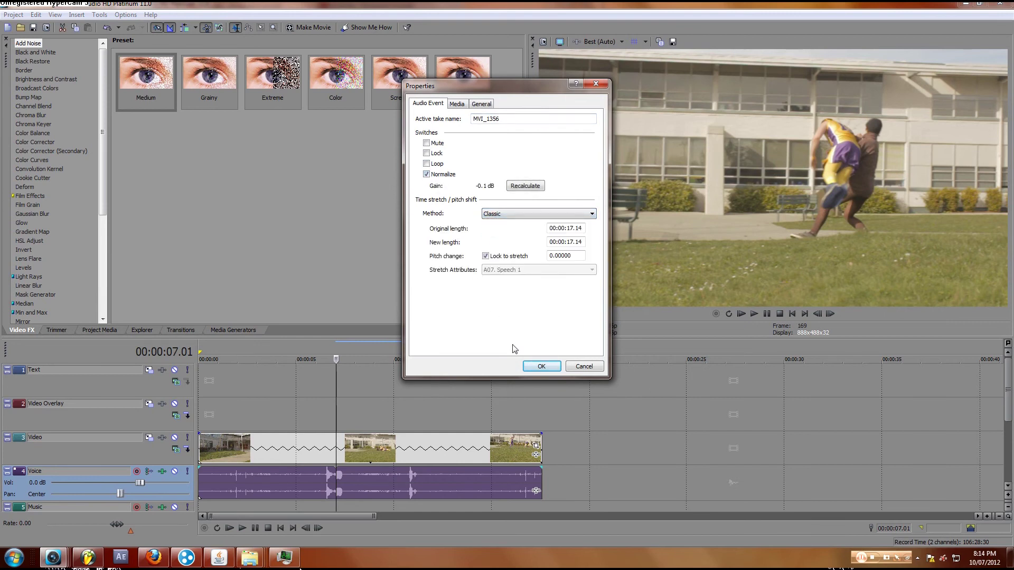
{"action": "left_click", "coordinate": [540, 367]}
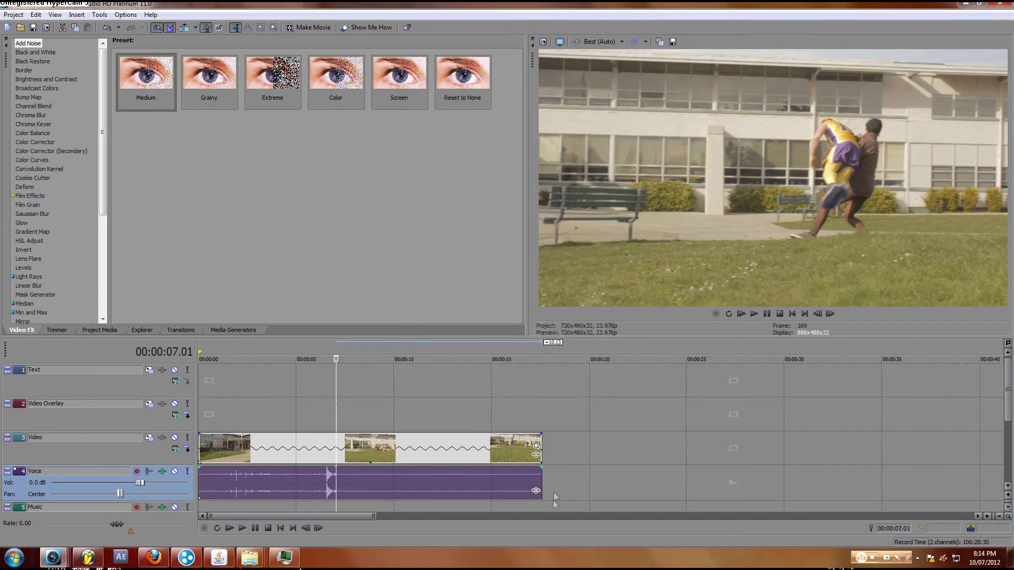
Step: Trim the voice audio to the playhead, stretch it to the video's end near 17 seconds, and play to check
{"action": "mouse_move", "coordinate": [541, 482]}
{"action": "left_mouse_down"}
{"action": "mouse_move", "coordinate": [334, 481]}
{"action": "mouse_move", "coordinate": [542, 480]}
{"action": "left_mouse_up"}
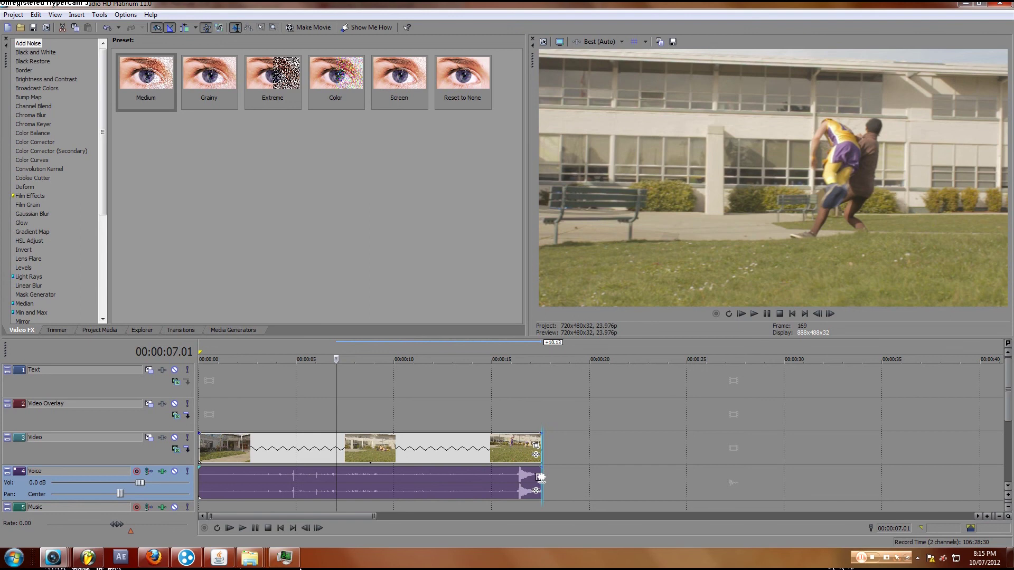
{"action": "left_click", "coordinate": [515, 482]}
{"action": "key", "text": "space"}
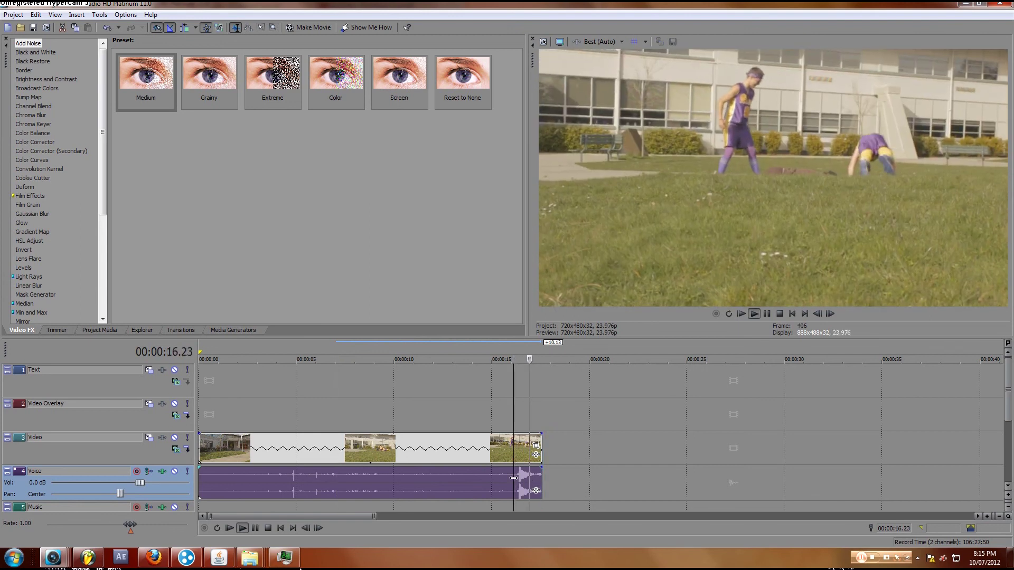
{"action": "left_click", "coordinate": [493, 478]}
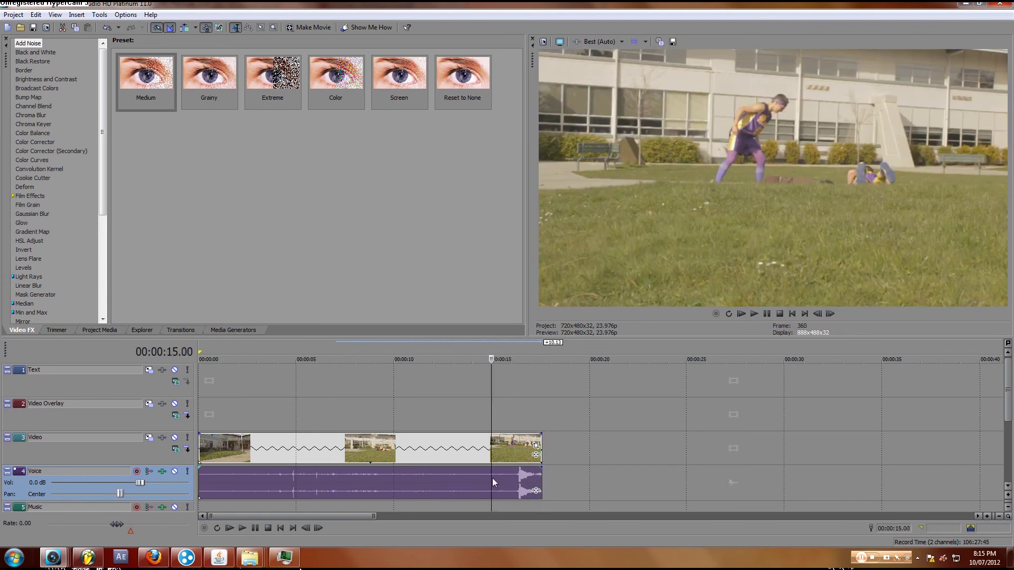